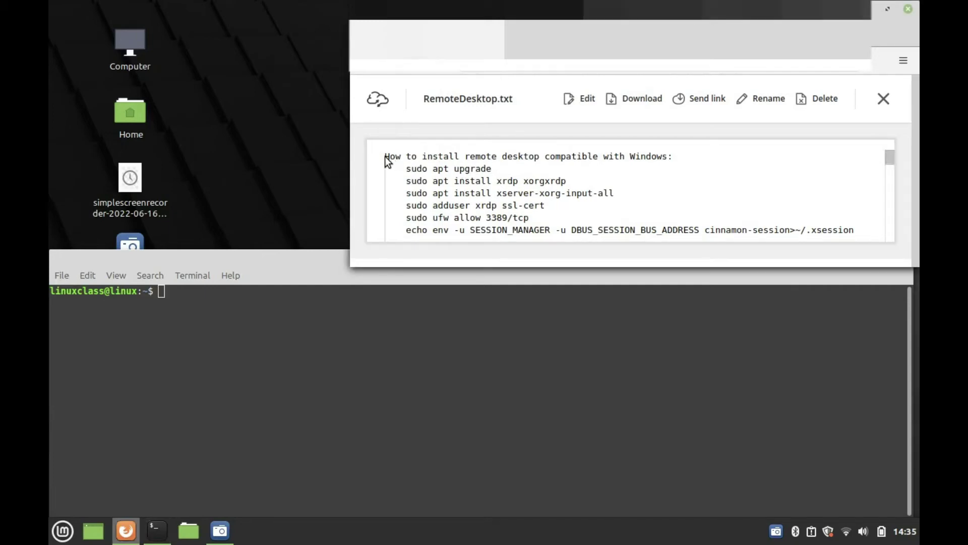
Select and copy the 'sudo apt install xrdp xorgxrdp' line from the RemoteDesktop.txt notes.
drag(388, 157, 664, 157)
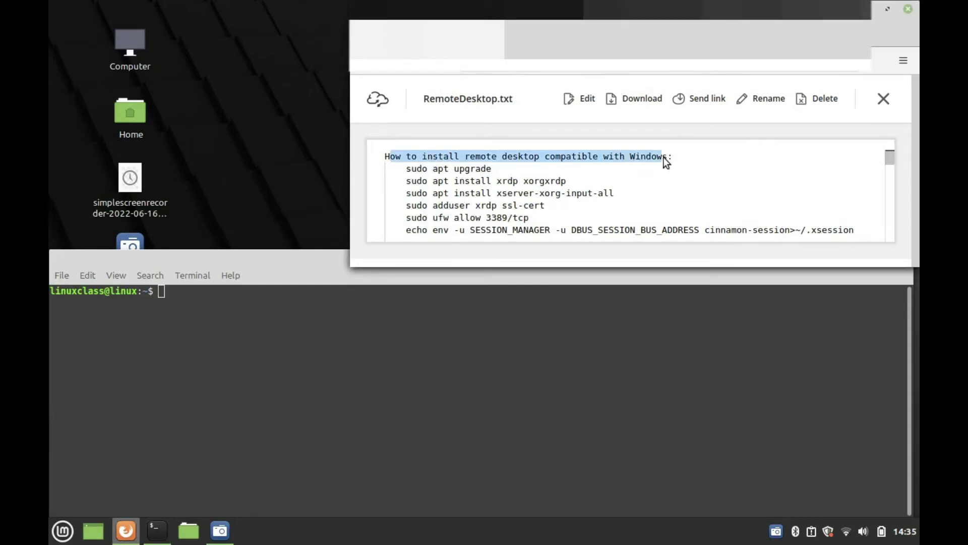
drag(491, 171, 454, 172)
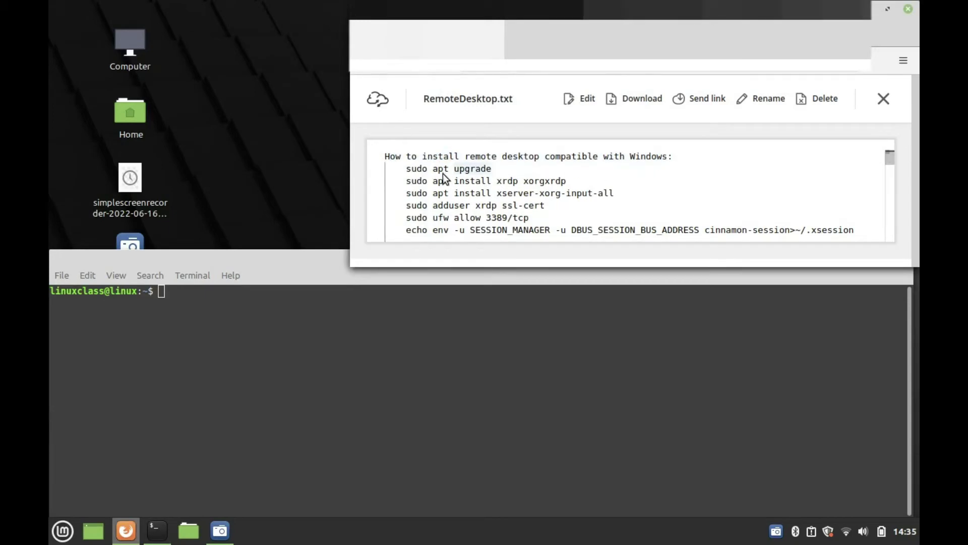
double_click(412, 170)
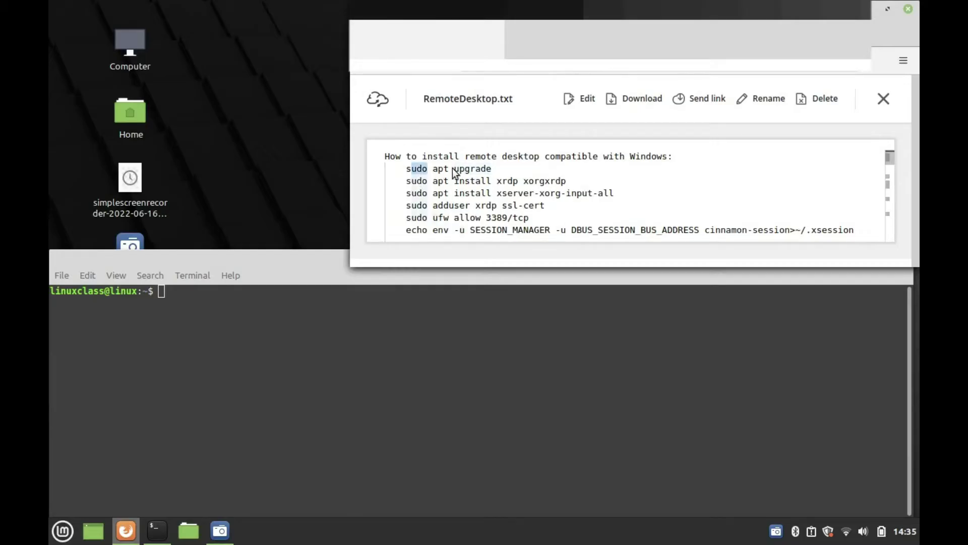
drag(456, 173, 579, 181)
key(ctrl+c)
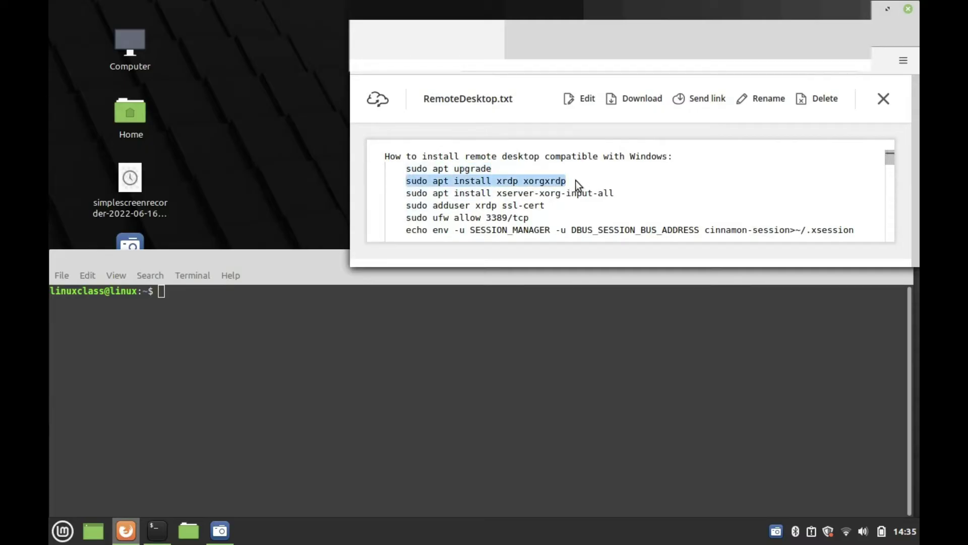
Paste and run the xrdp xorgxrdp install, entering the sudo password and confirming with y.
right_click(240, 332)
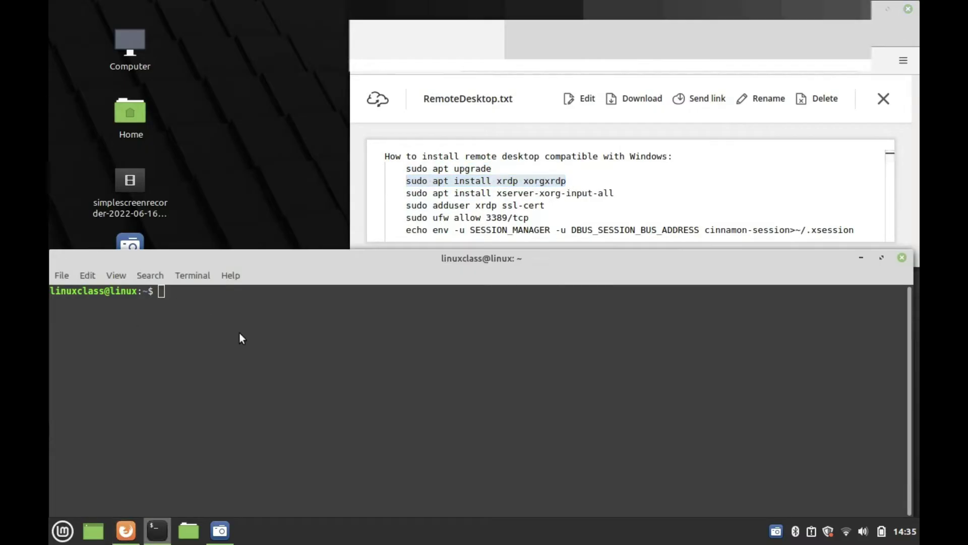
click(232, 386)
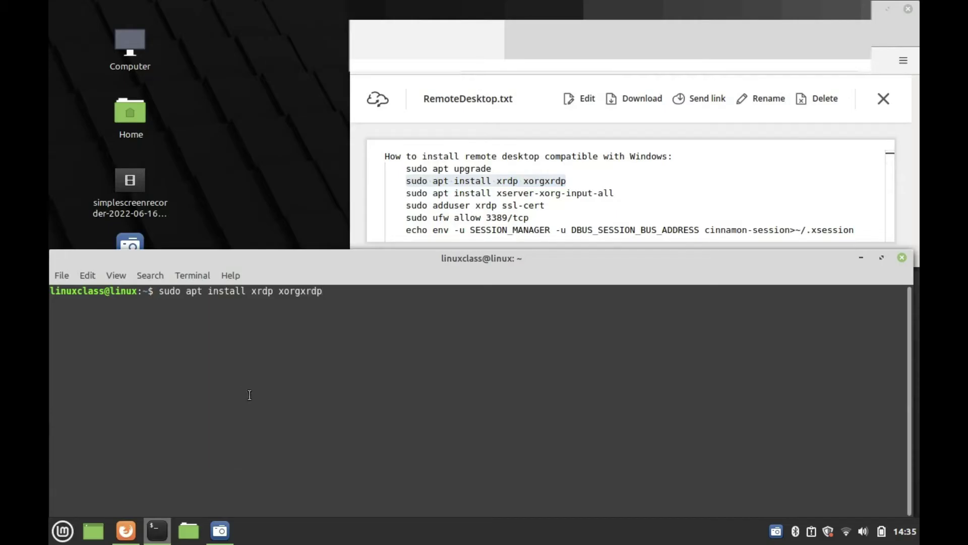
key(Return)
text(**)
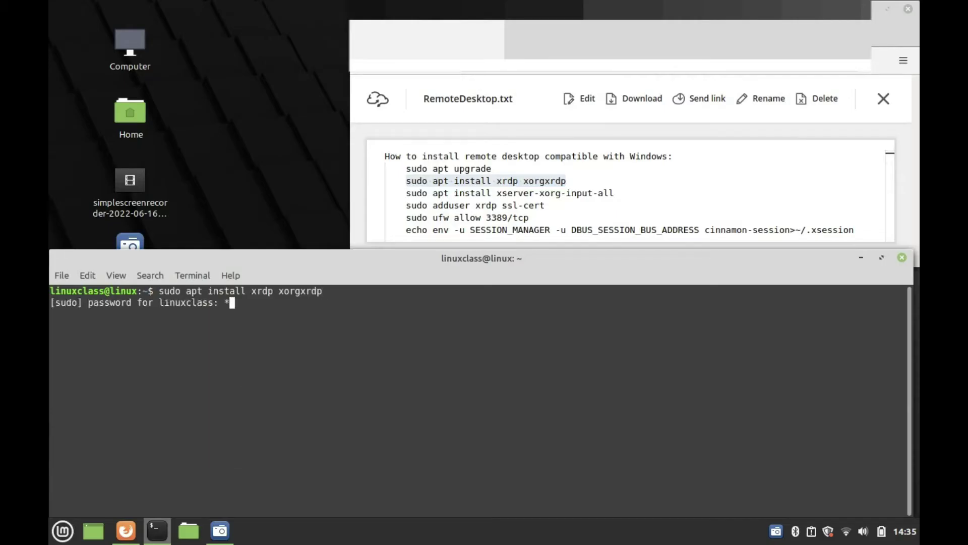
text(*********)
key(Return)
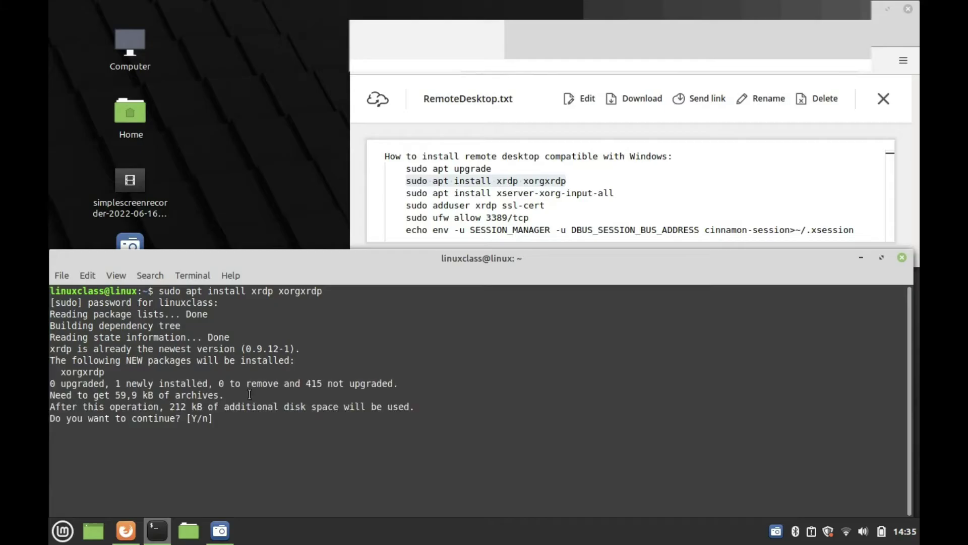
text(y)
key(Return)
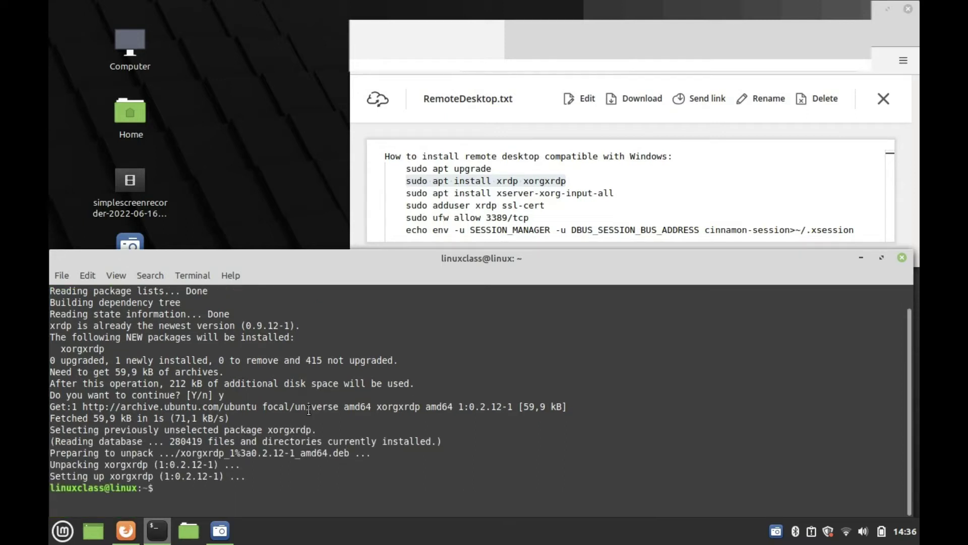
double_click(412, 194)
Copy 'sudo apt install xserver-xorg-input-all' from the notes and run it in Terminal.
drag(465, 197, 615, 193)
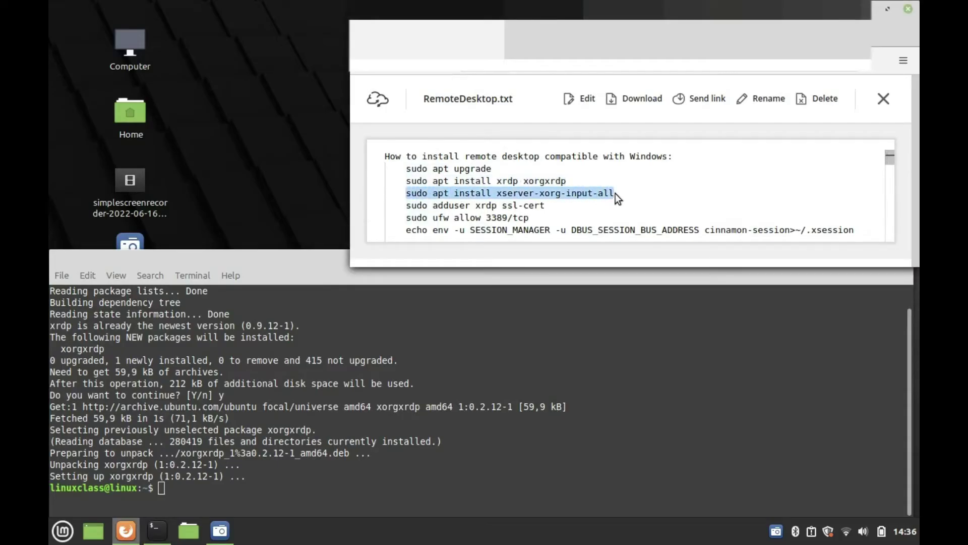
right_click(606, 195)
click(619, 206)
click(210, 486)
right_click(210, 485)
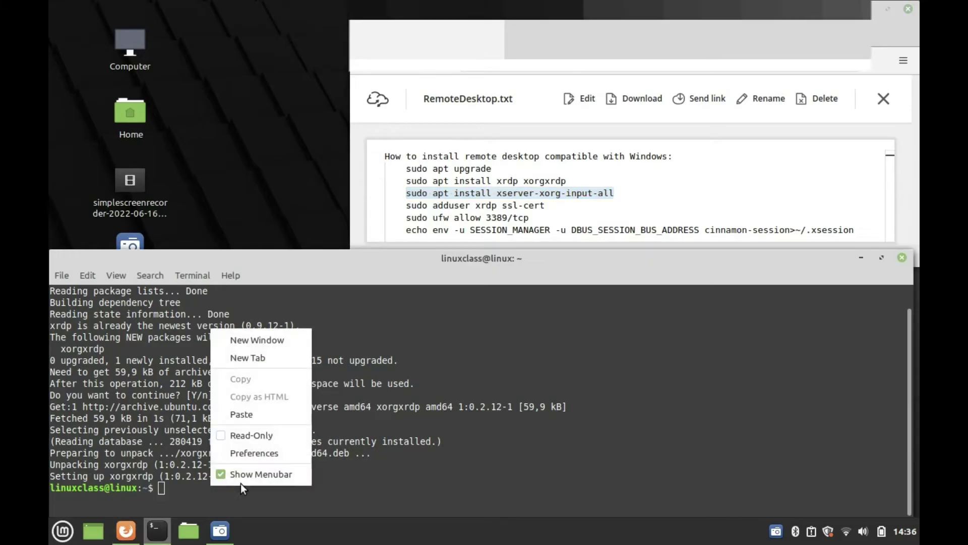
click(252, 418)
key(Return)
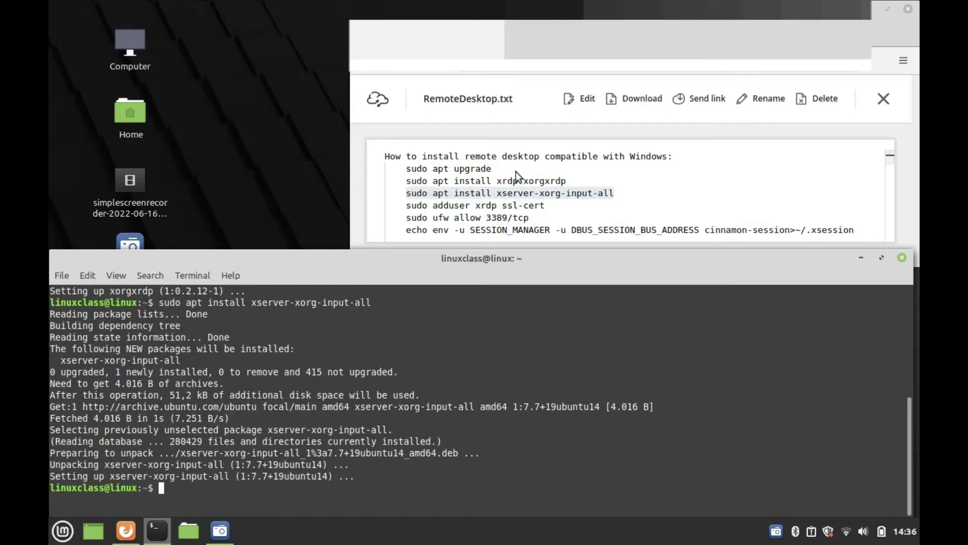
drag(407, 206, 543, 208)
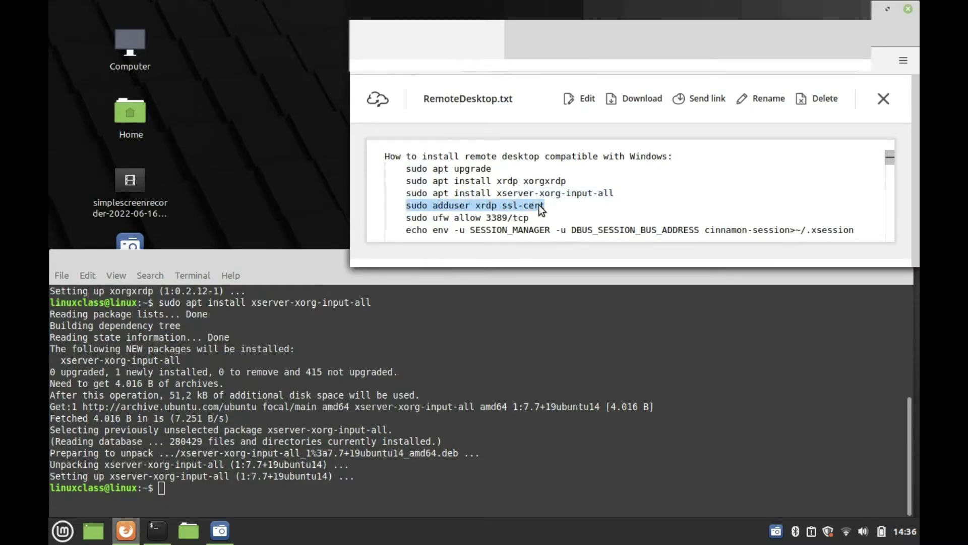
Copy 'sudo adduser xrdp ssl-cert' from the notes and run it in Terminal.
right_click(547, 209)
click(595, 219)
click(356, 482)
right_click(352, 480)
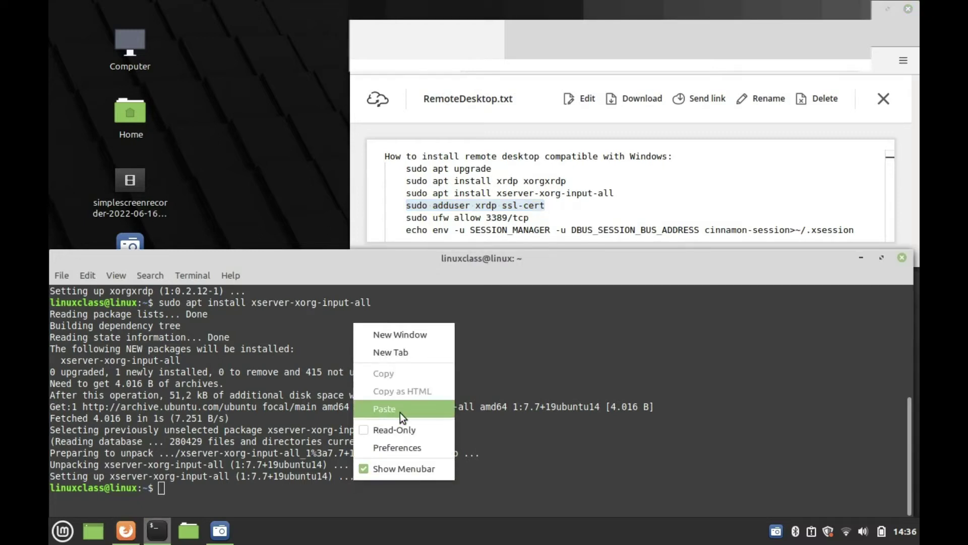
click(400, 413)
key(Return)
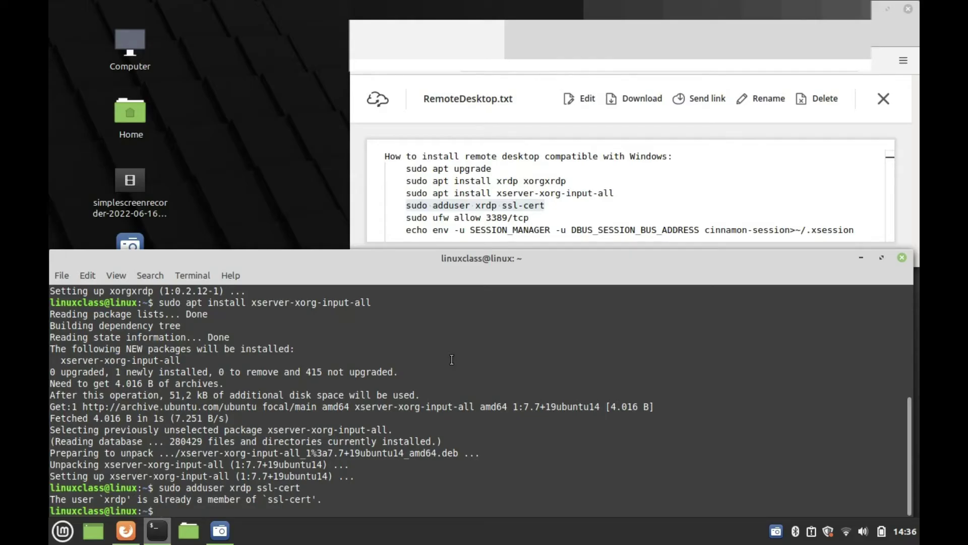
Copy 'sudo ufw allow 3389/tcp' from the notes and run it to open the RDP port.
double_click(409, 218)
drag(442, 222, 525, 222)
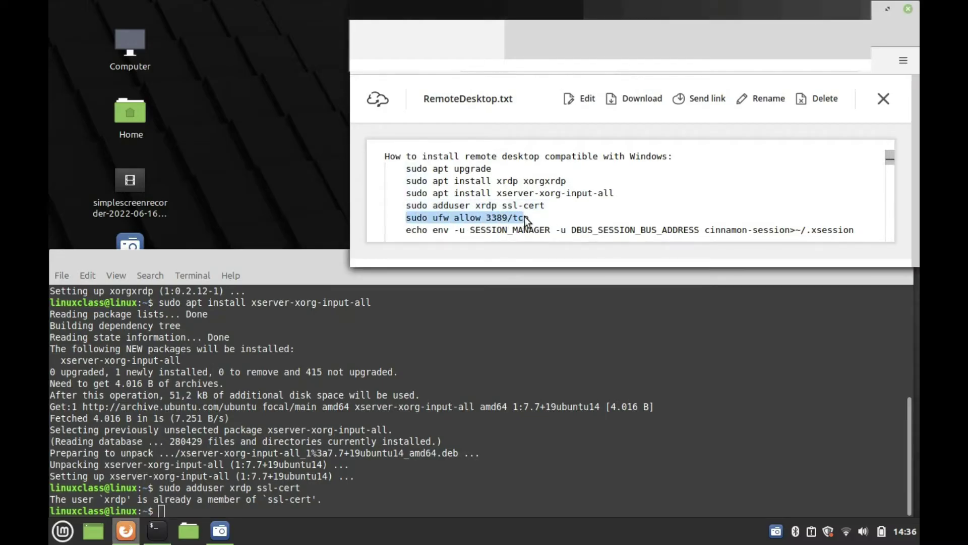
right_click(528, 216)
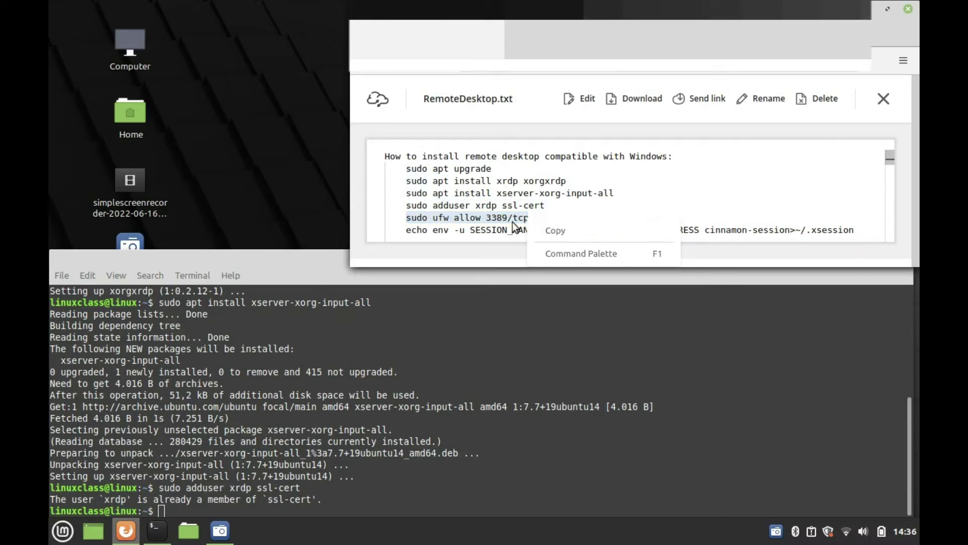
click(562, 232)
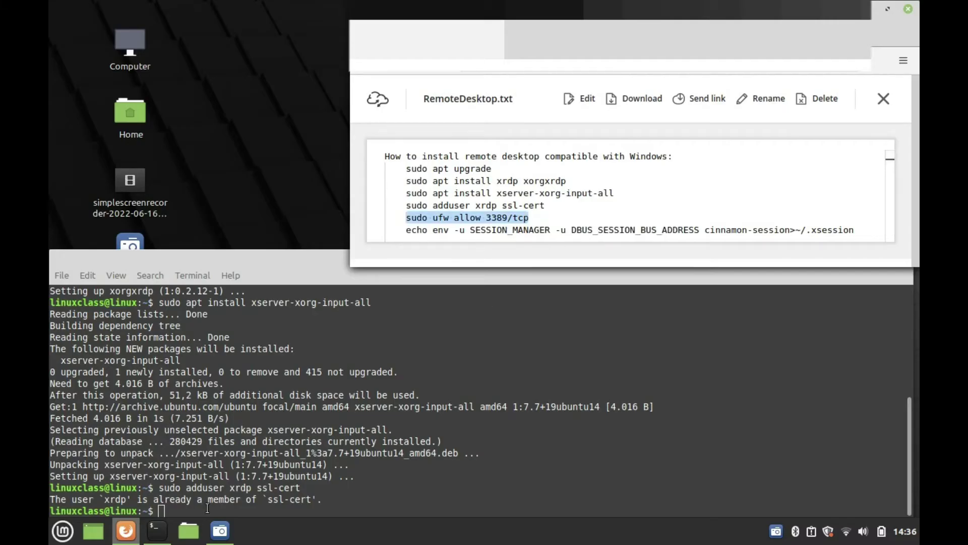
click(204, 510)
right_click(204, 509)
click(242, 438)
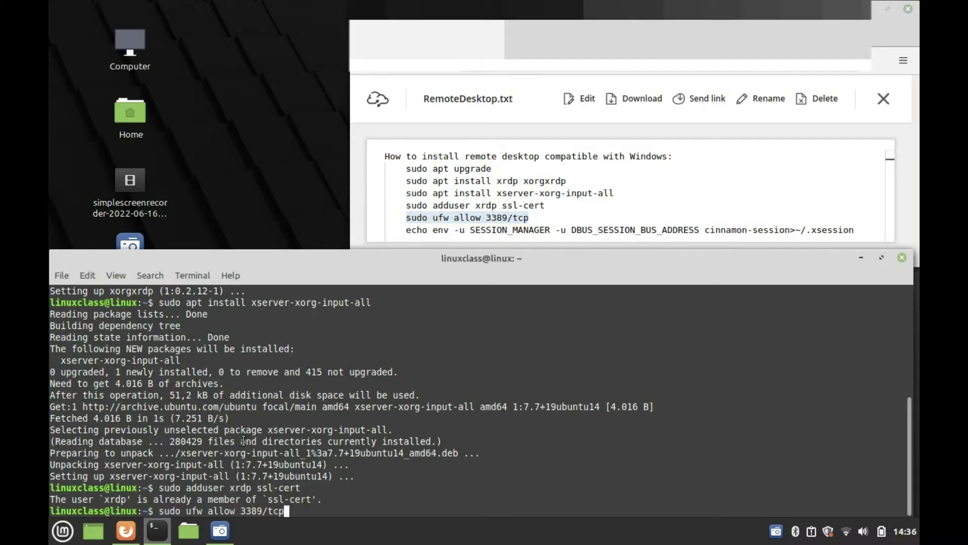
key(Return)
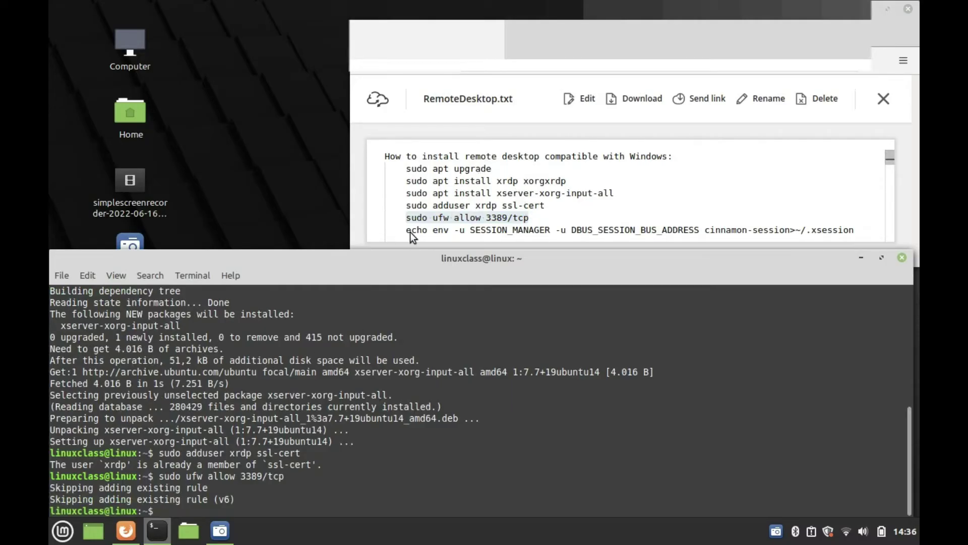
Copy the echo cinnamon-session line from the notes and run it to write ~/.xsession.
drag(406, 230, 856, 229)
right_click(852, 226)
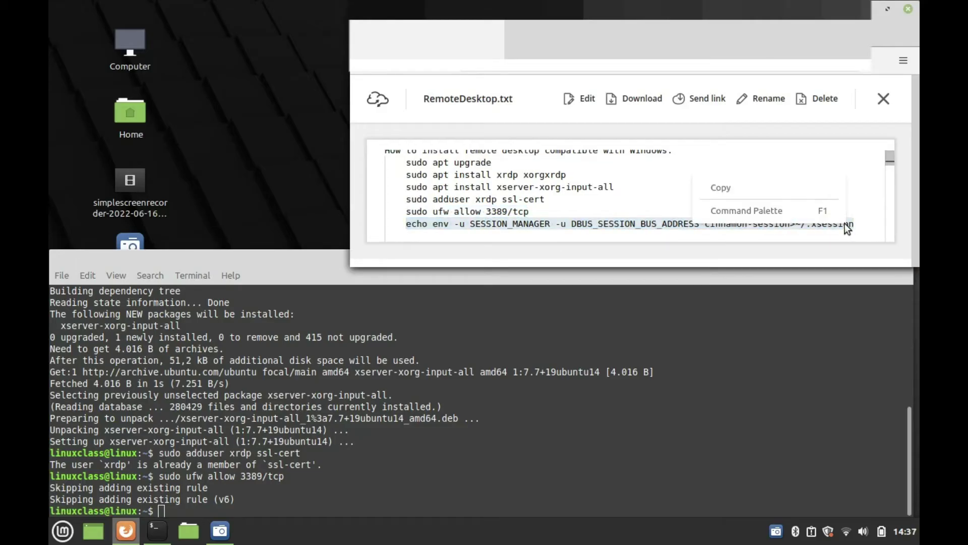
click(767, 194)
click(260, 504)
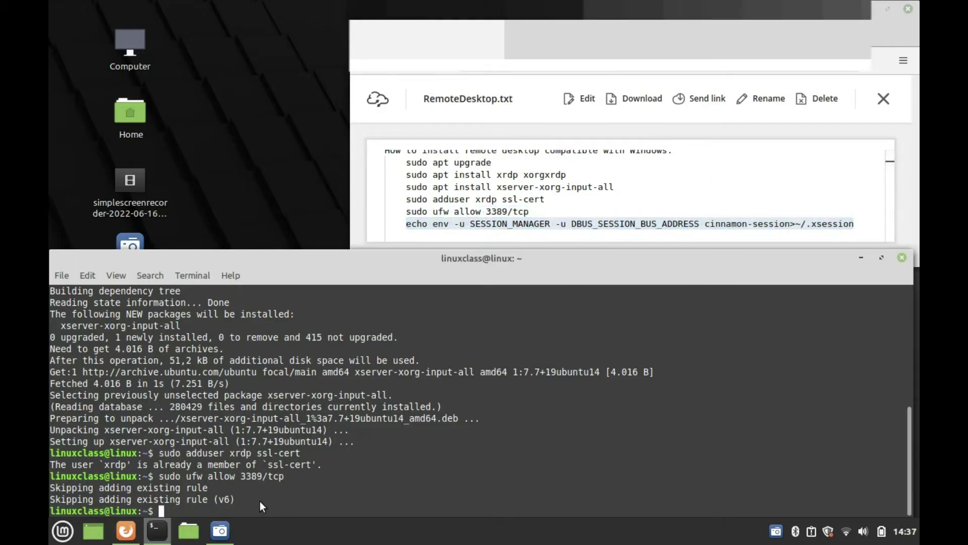
right_click(259, 501)
click(303, 430)
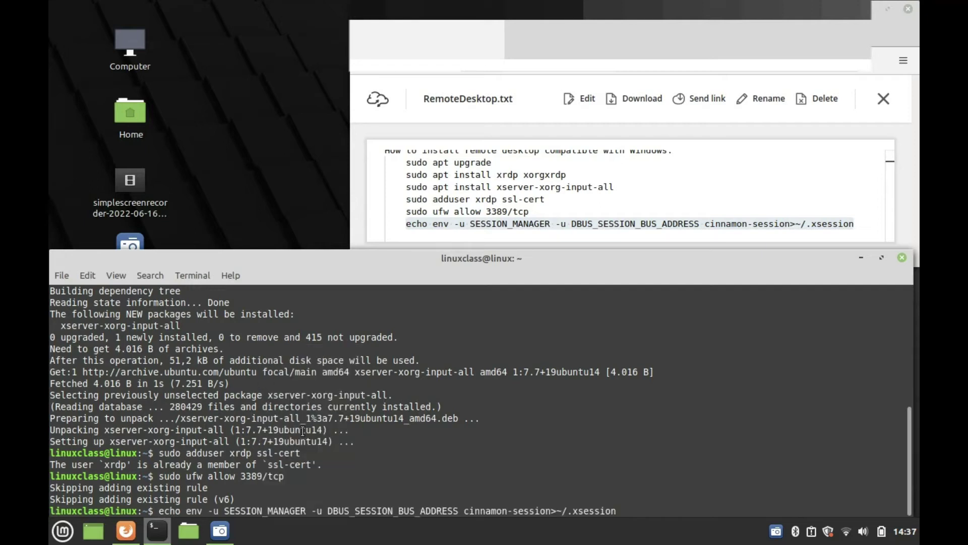
key(Return)
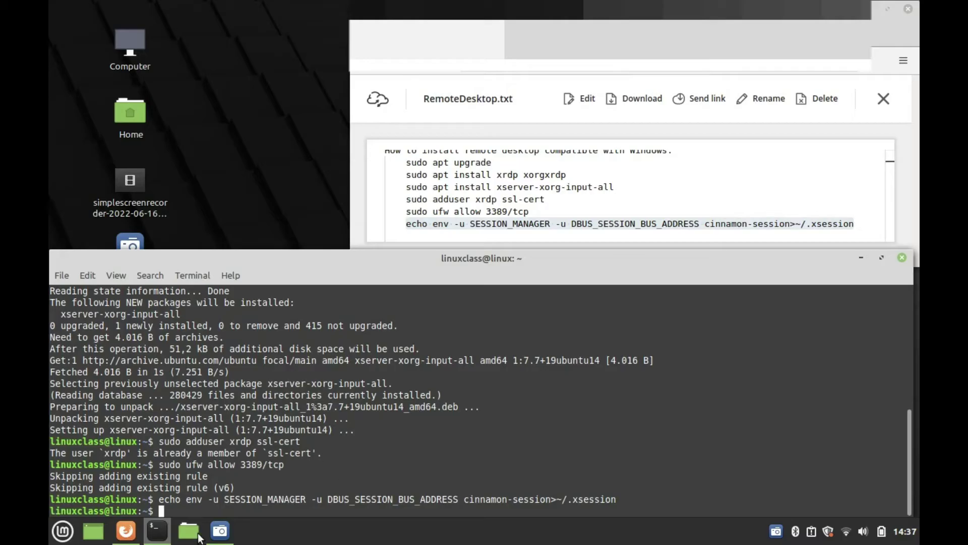
Open the Telekom-4HyUb Wi-Fi details in Network Settings and select the IPv4 address 192.168.1.128.
click(845, 532)
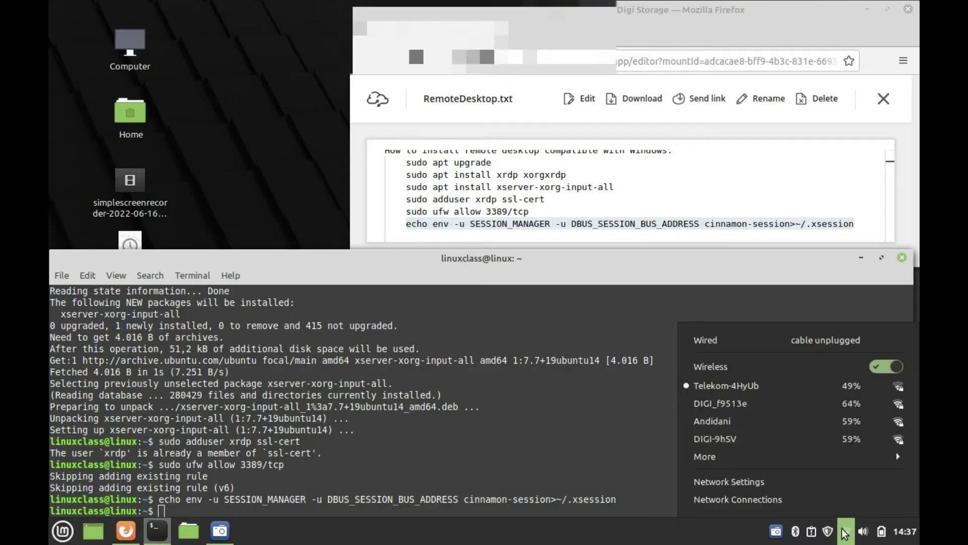
click(763, 484)
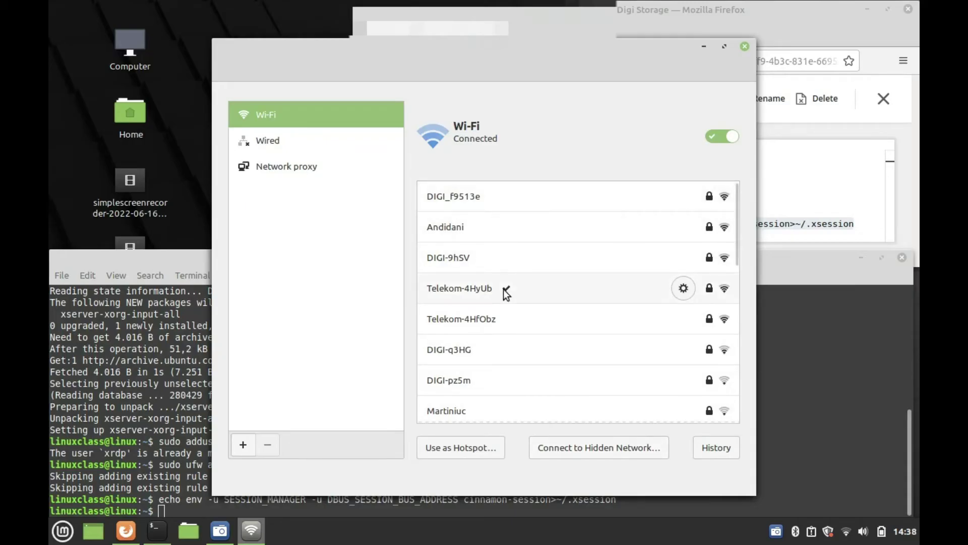
click(687, 288)
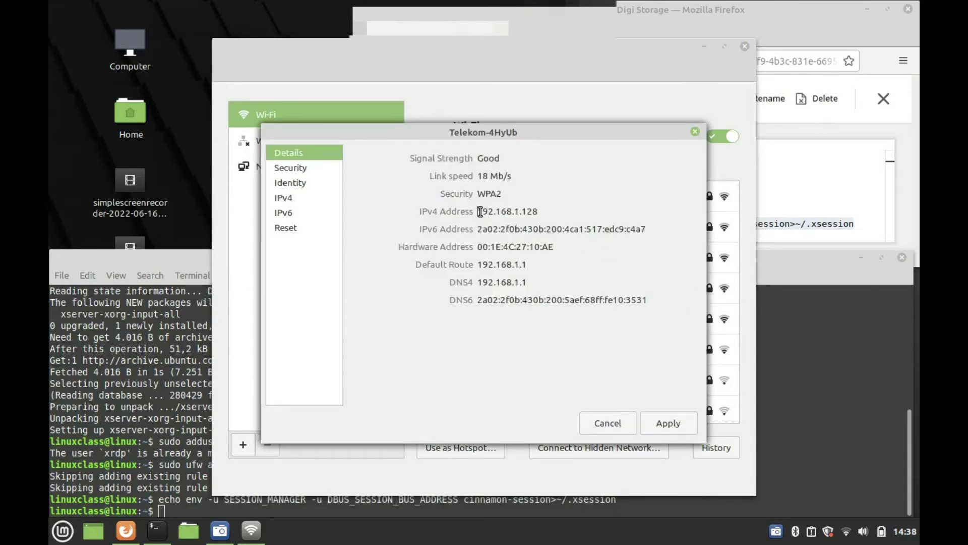
drag(479, 212, 539, 214)
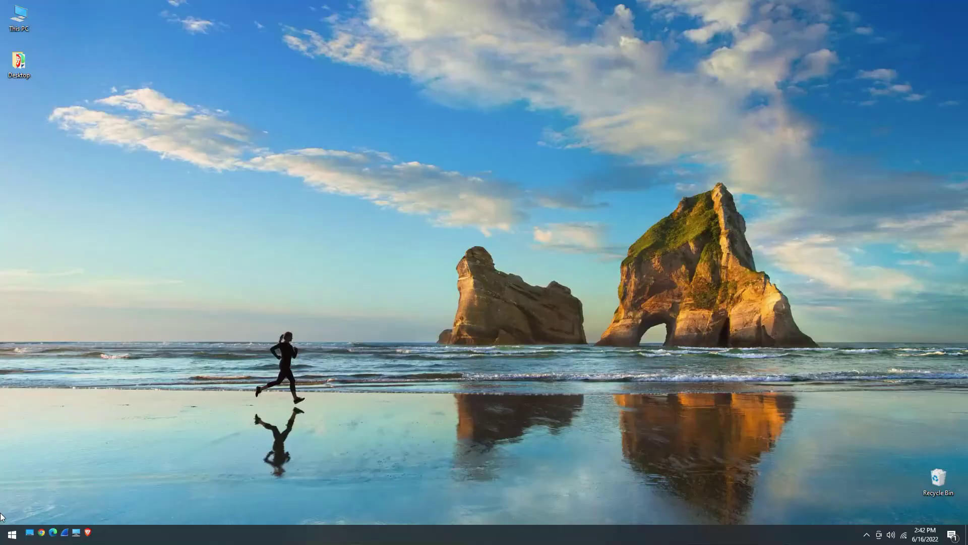
Launch Remote Desktop Connection, connect to 192.168.1.128 and permanently accept its certificate.
click(12, 534)
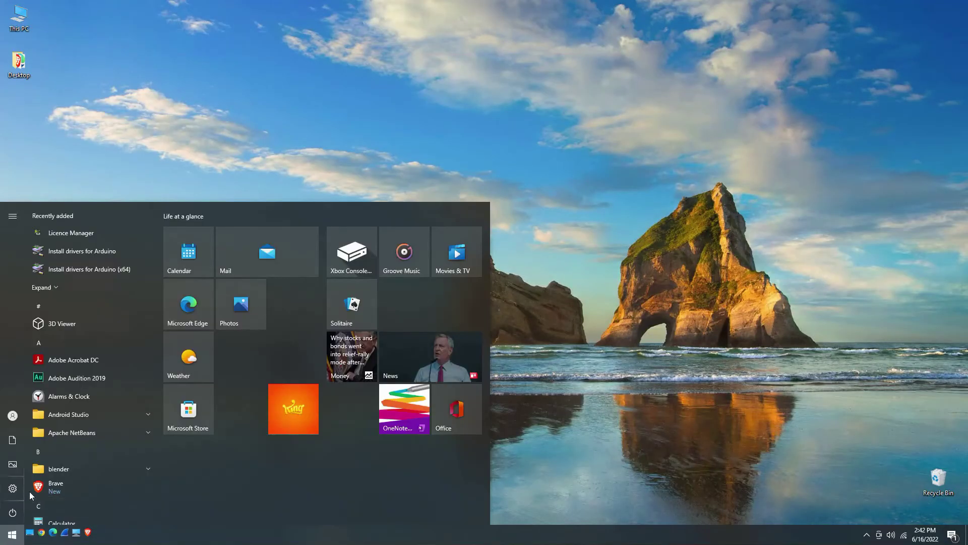
text(remo)
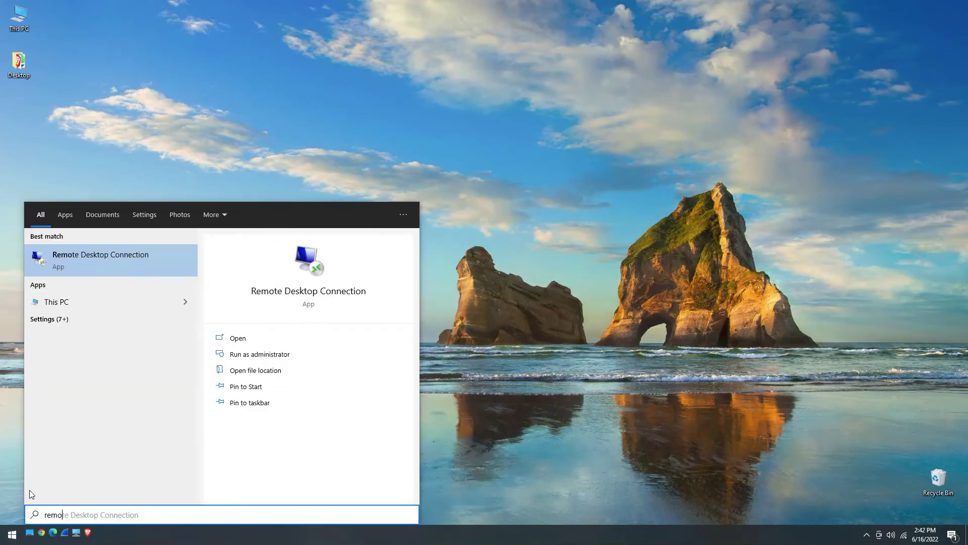
key(Return)
click(480, 163)
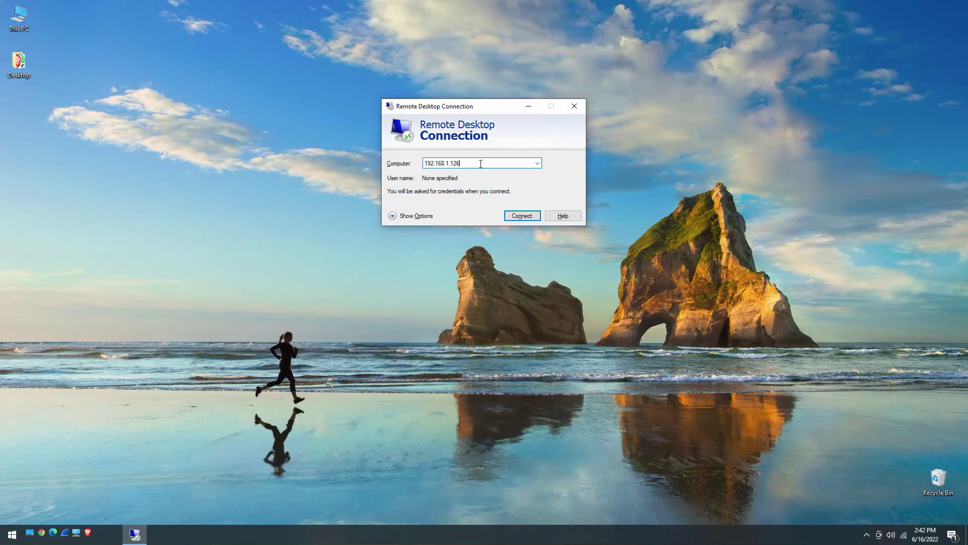
key(BackSpace)
text(8)
click(514, 215)
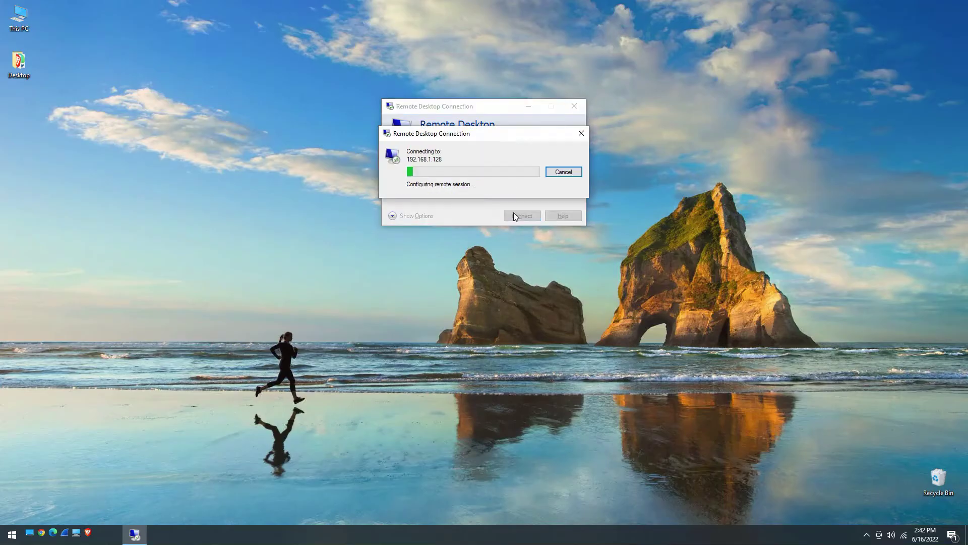
click(440, 249)
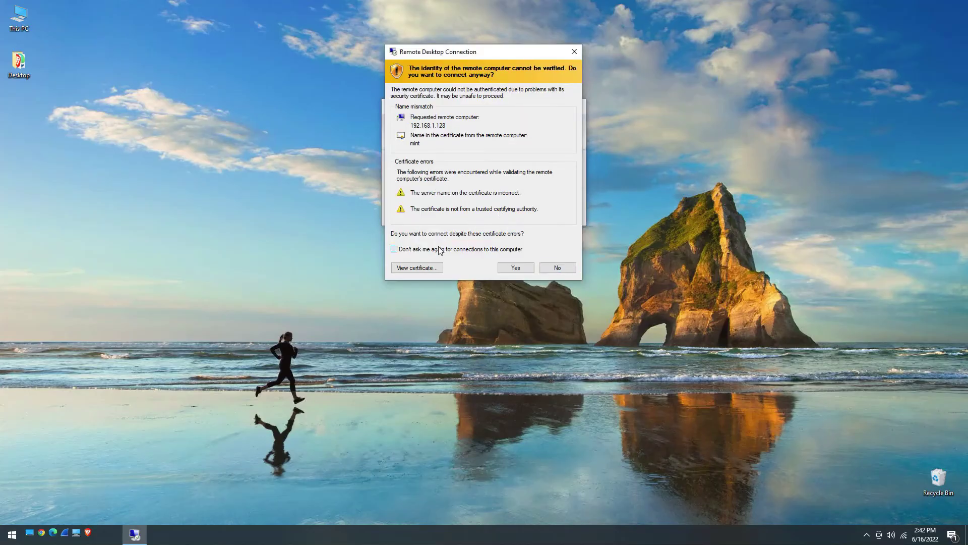
click(505, 267)
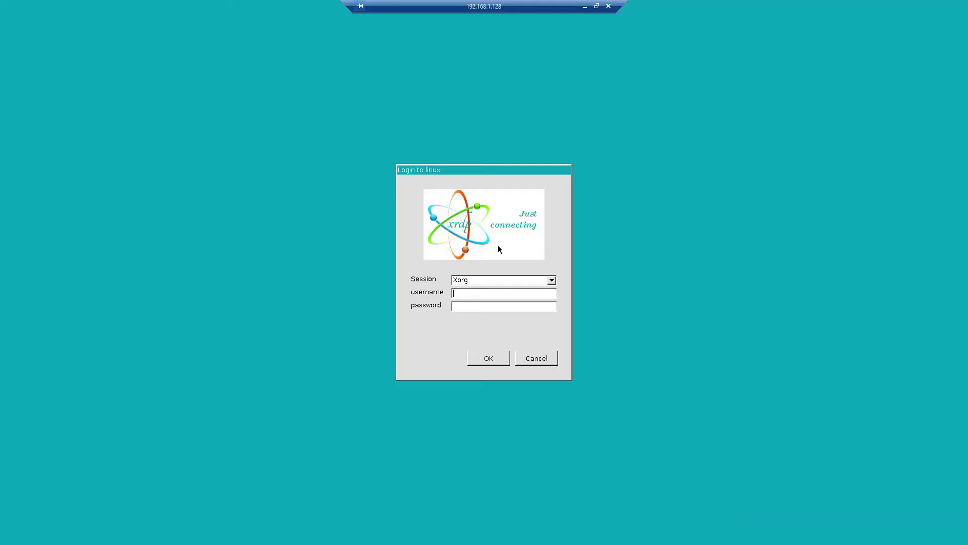
Enter the Linux account's username and password in the xrdp Xorg login dialog.
text(linuxclass***********)
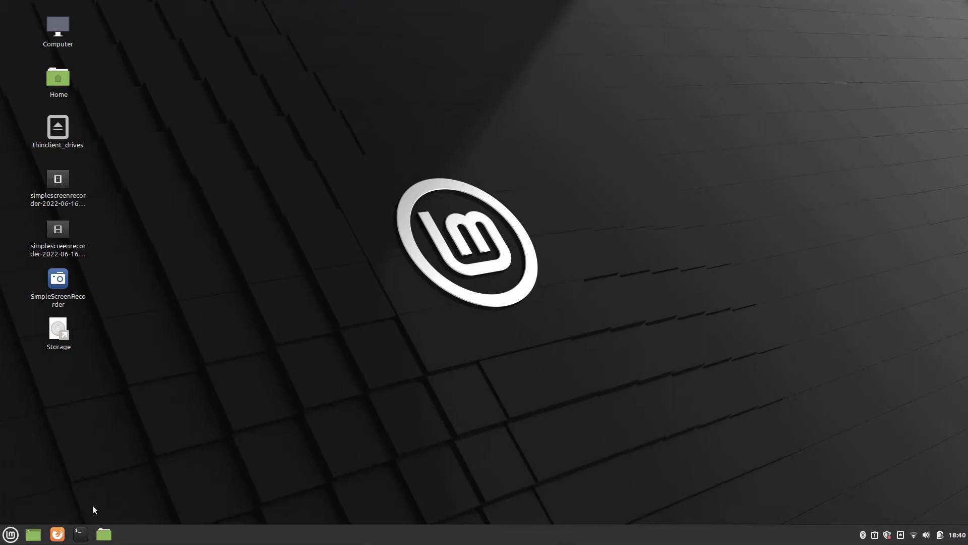
Open a Terminal in the remote session and run hostnamectl, showing Linux Mint 20.2.
click(82, 533)
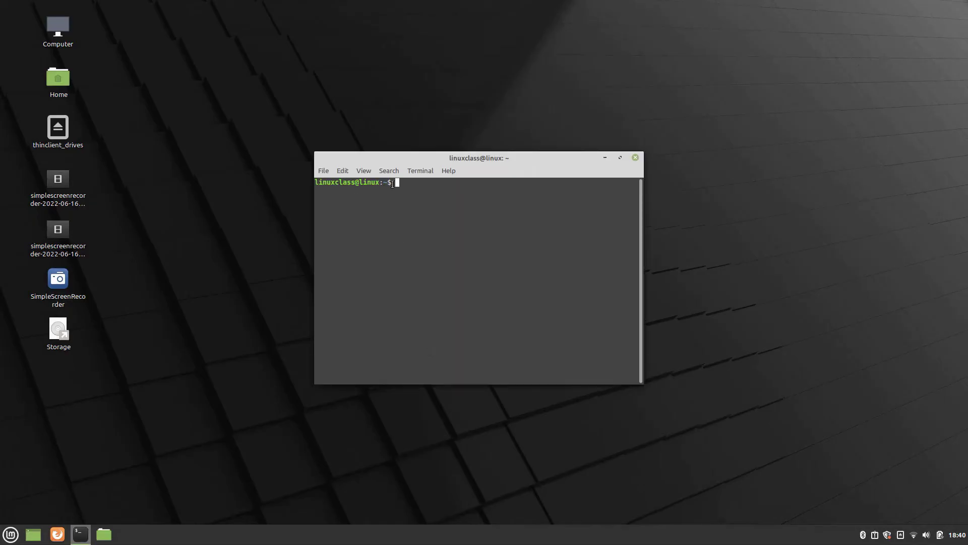
drag(392, 183, 319, 182)
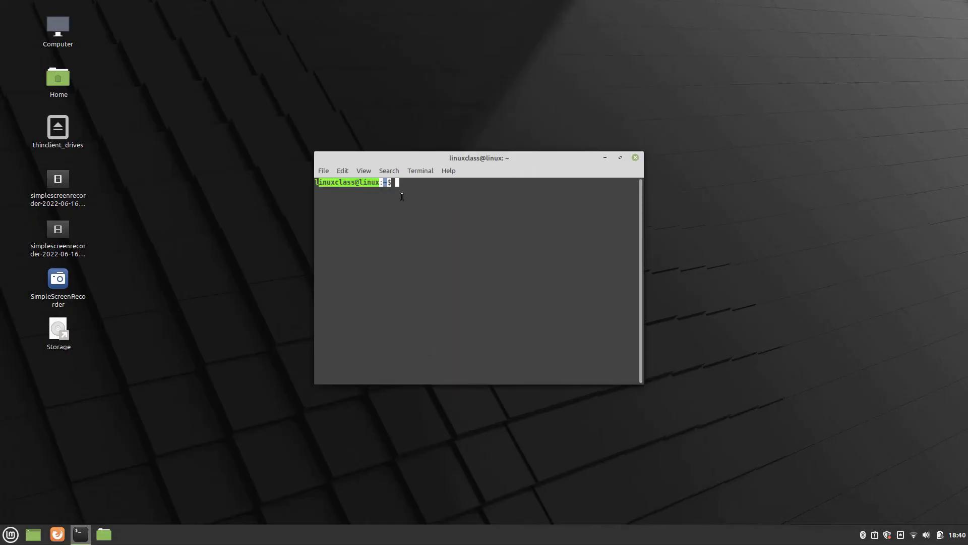
click(402, 197)
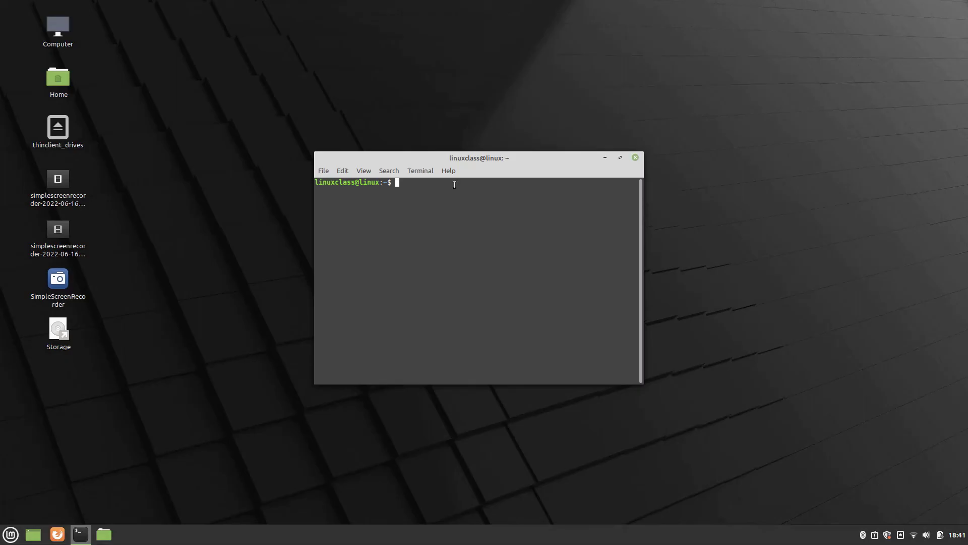
text(hos)
text(tnamectl)
key(Return)
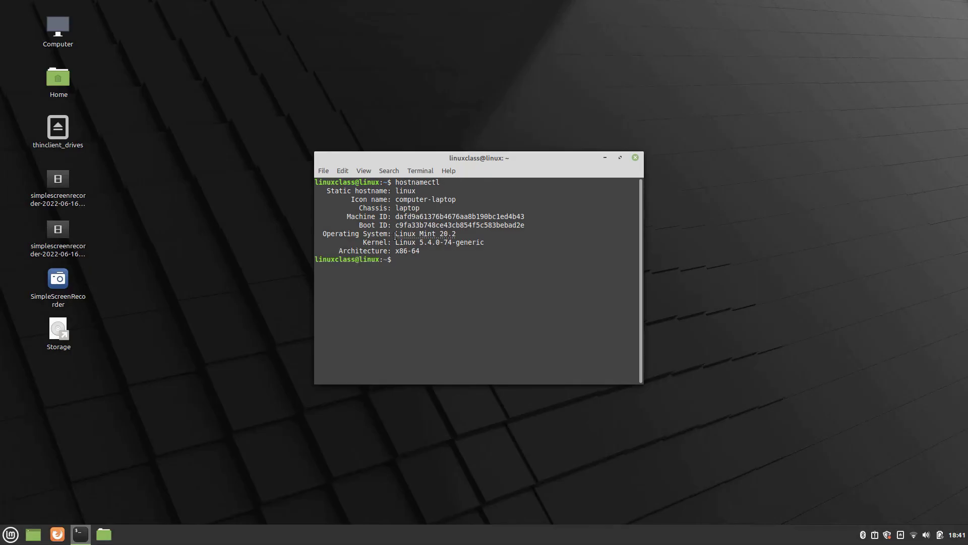
drag(395, 234, 457, 234)
click(461, 234)
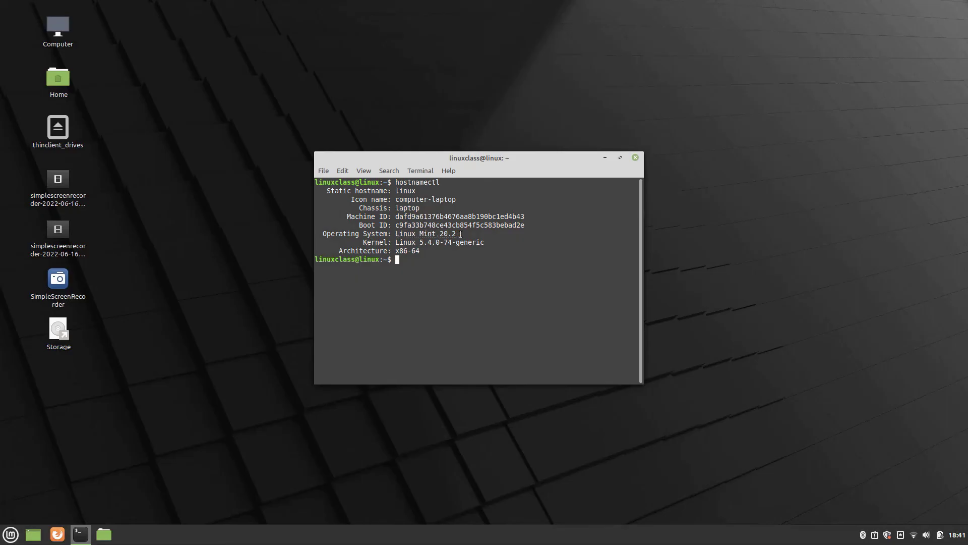